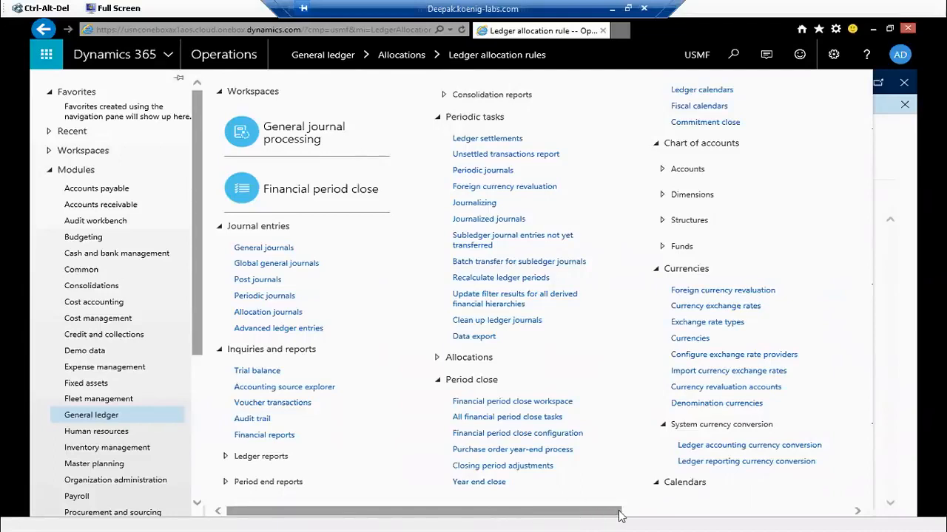
Expand the Allocations group in the General ledger module and open the ledger allocation rules
scroll(584, 356, "down", 2)
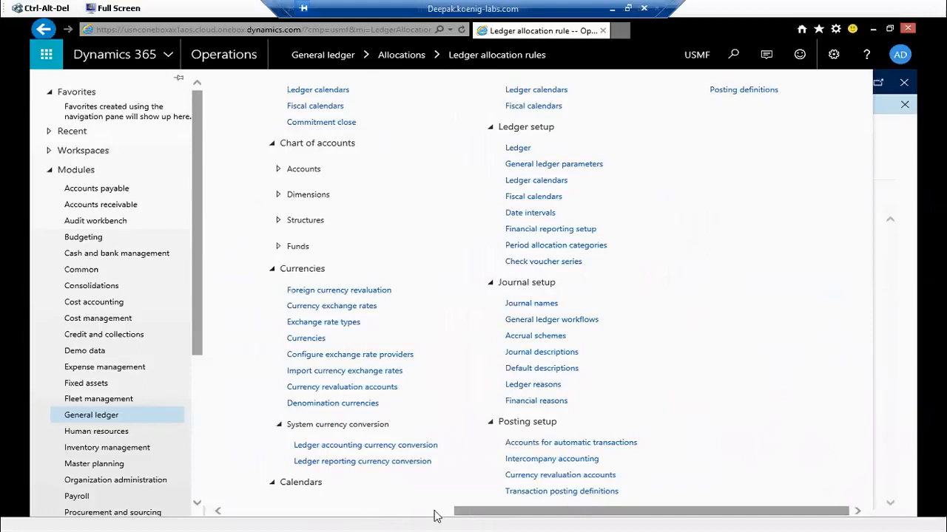
scroll(435, 516, "left", 3)
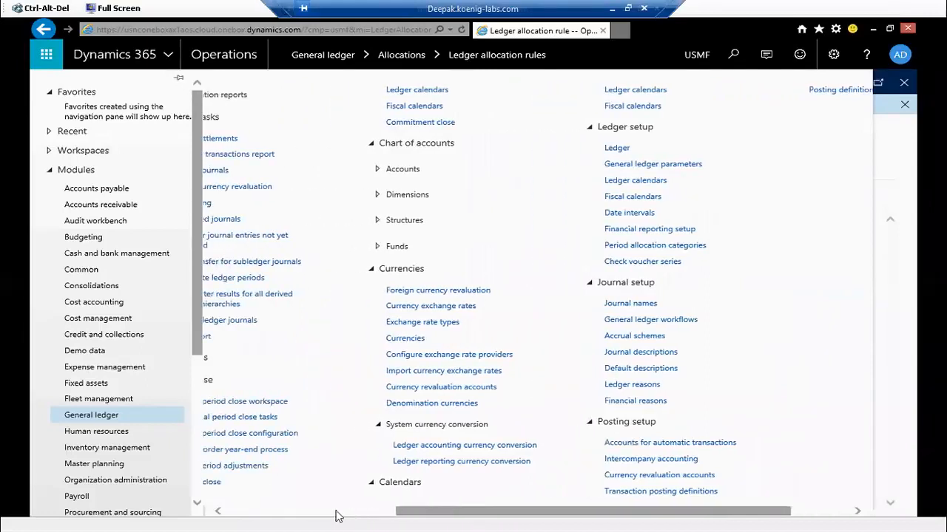
scroll(289, 513, "left", 2)
scroll(268, 428, "left", 3)
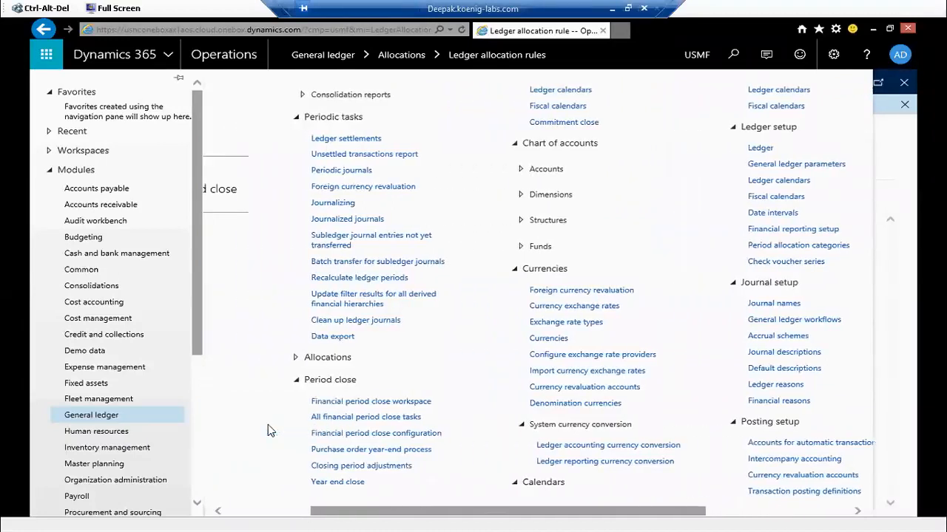
scroll(268, 430, "left", 3)
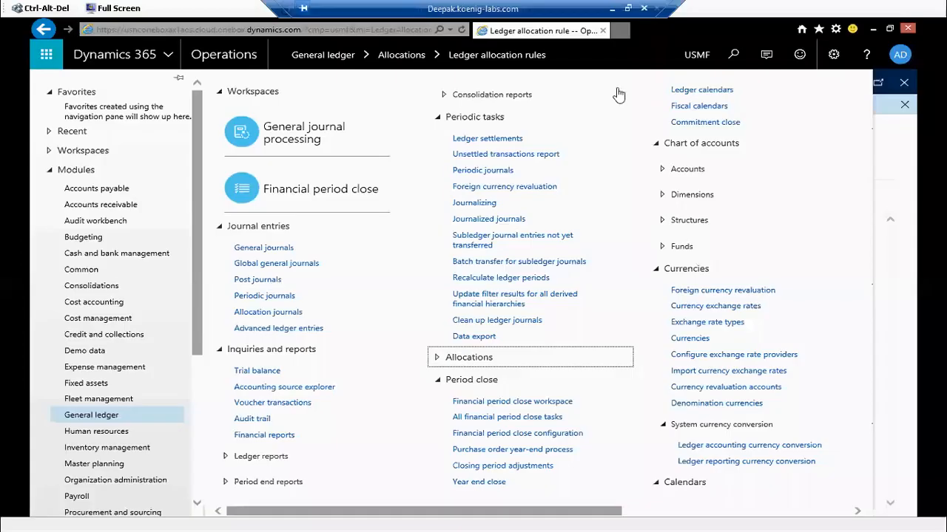
left_click(494, 359)
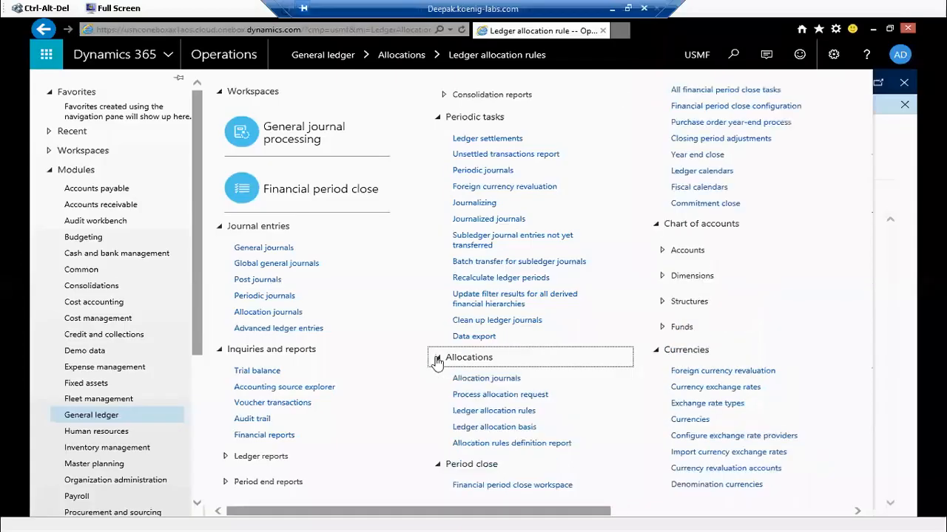
left_click(487, 412)
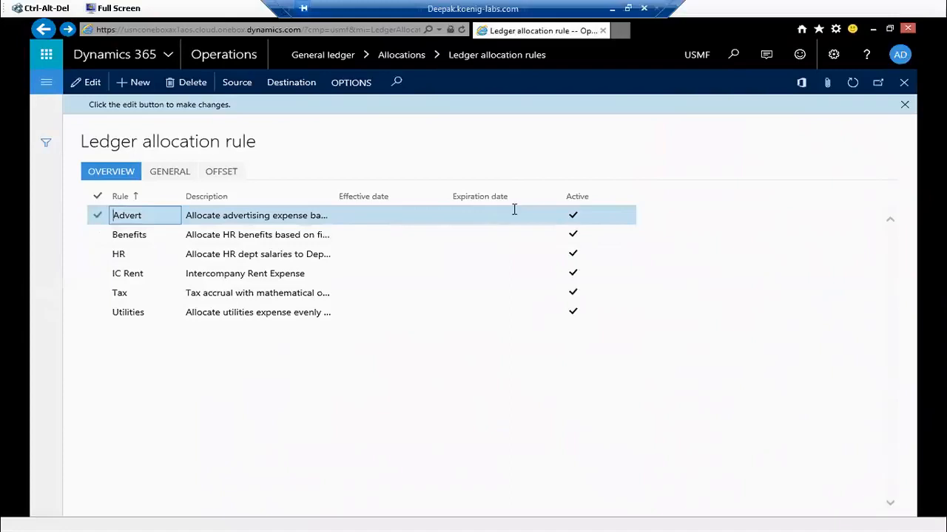
Open the Advert rule's general details for editing and review the available allocation methods
left_click(161, 174)
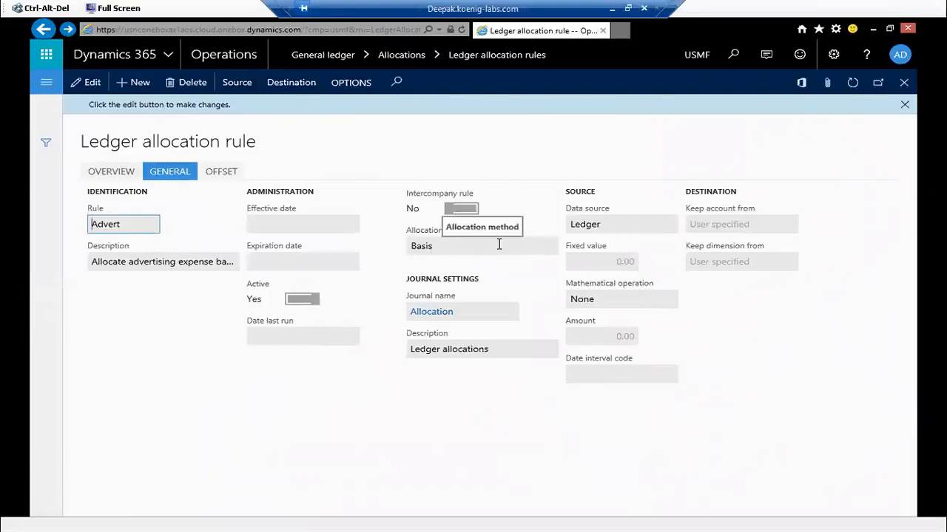
left_click(84, 81)
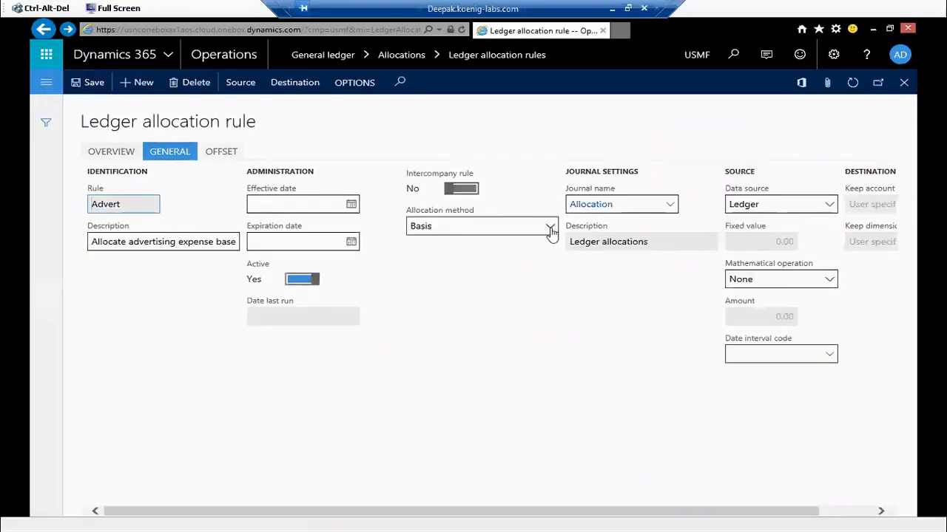
left_click(549, 228)
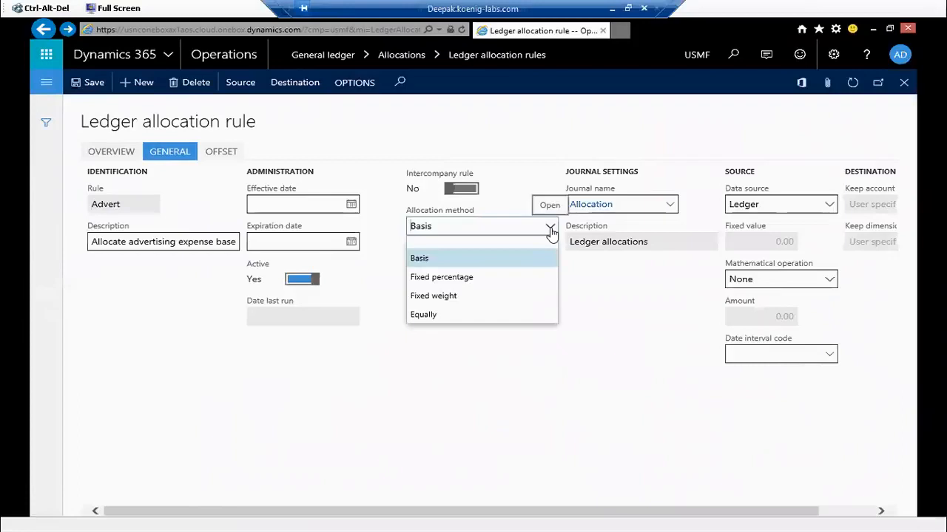
left_click(551, 229)
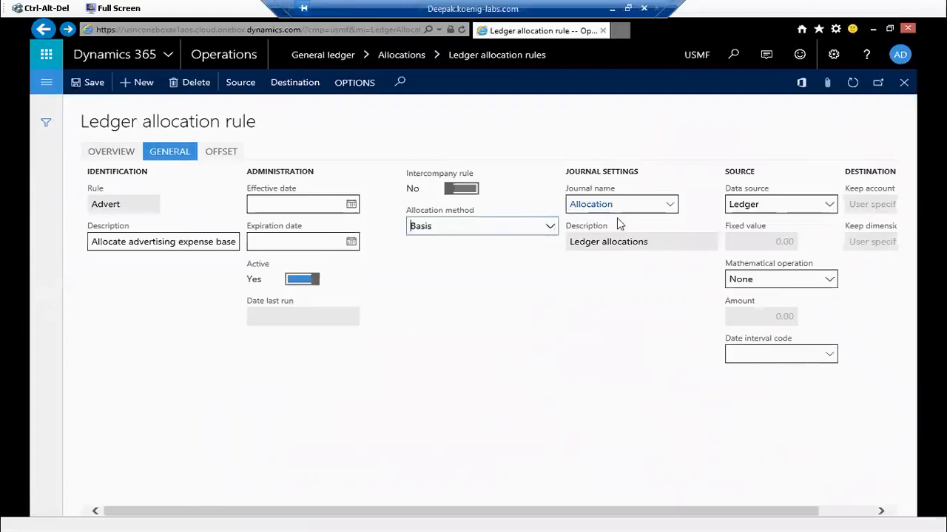
Review the Advert rule's journal name choices and its offset account and dimension settings
left_click(670, 206)
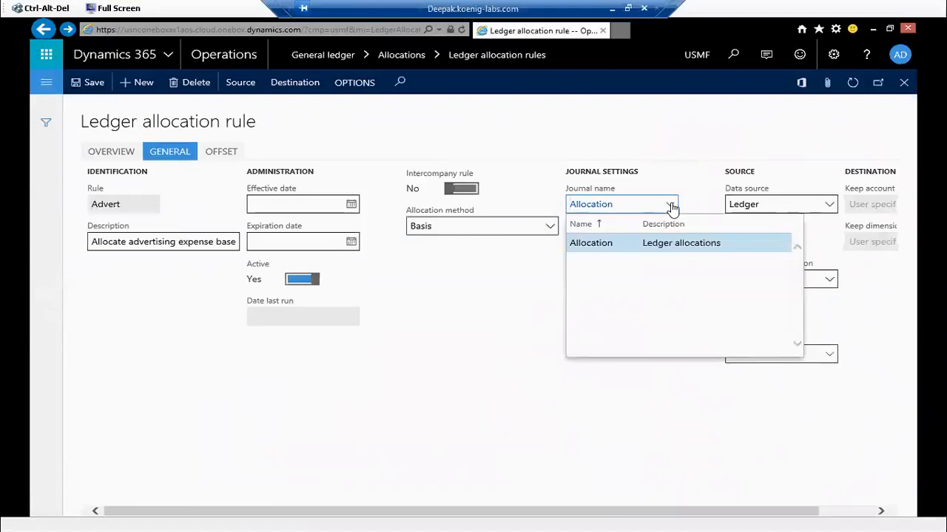
left_click(670, 205)
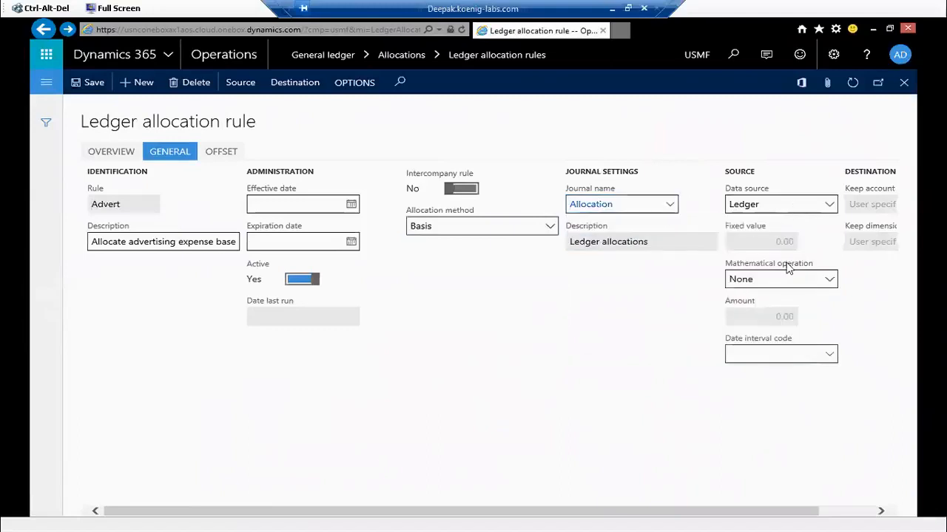
mouse_move(788, 268)
left_click(215, 153)
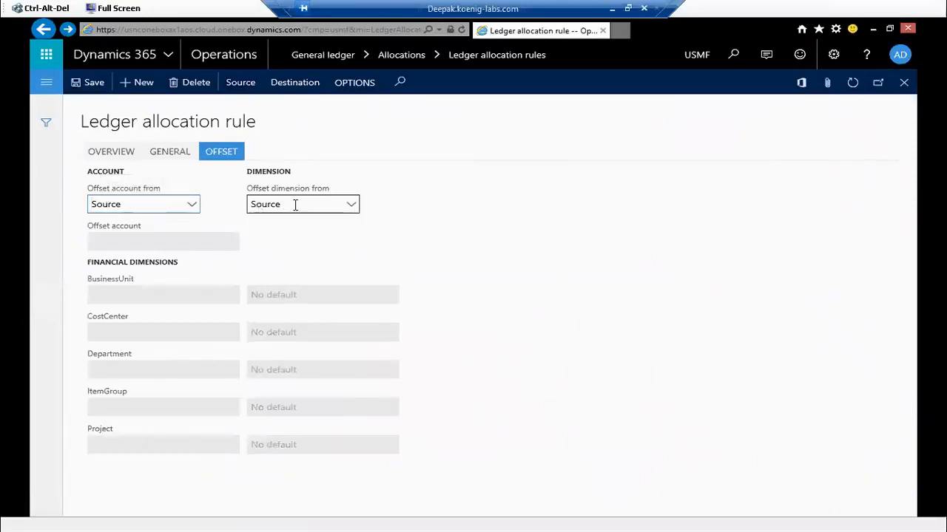
Open the Advert rule's source and look up its main account criterion in the account list
left_click(241, 82)
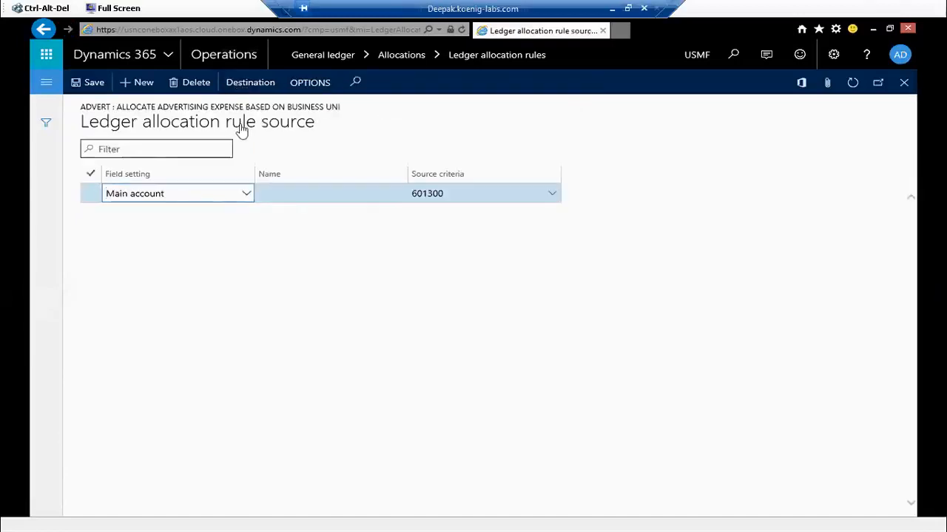
left_click(461, 193)
left_click(551, 196)
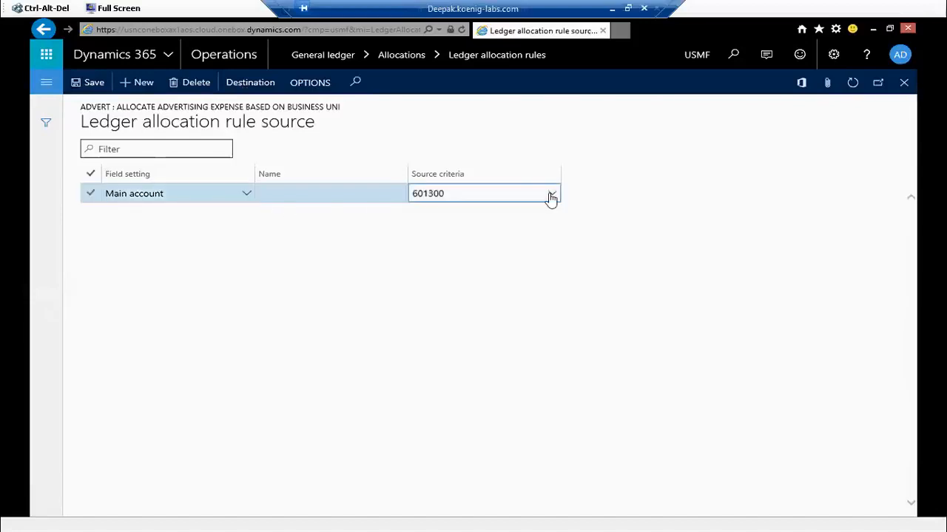
left_click(552, 195)
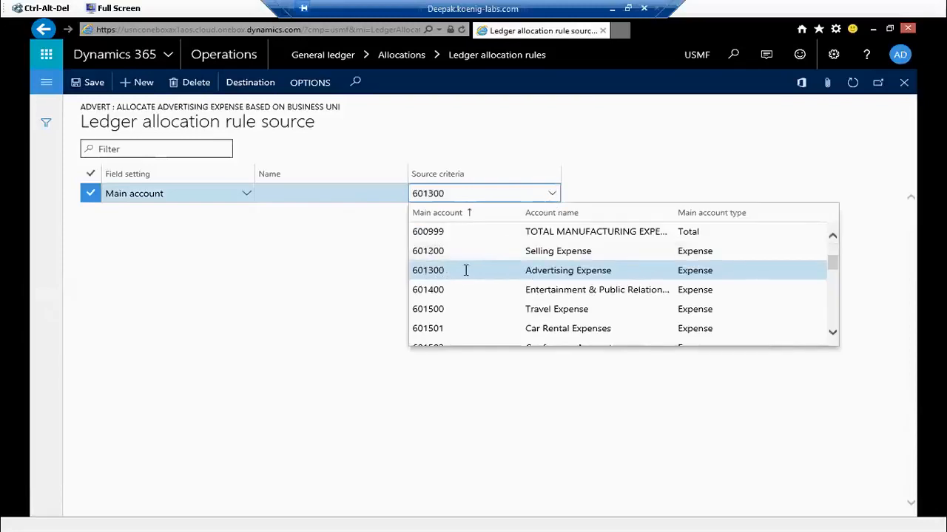
Open the Advert rule's destinations and review the destination accounts and business units for BU002 through BU006
left_click(238, 87)
left_click(238, 87)
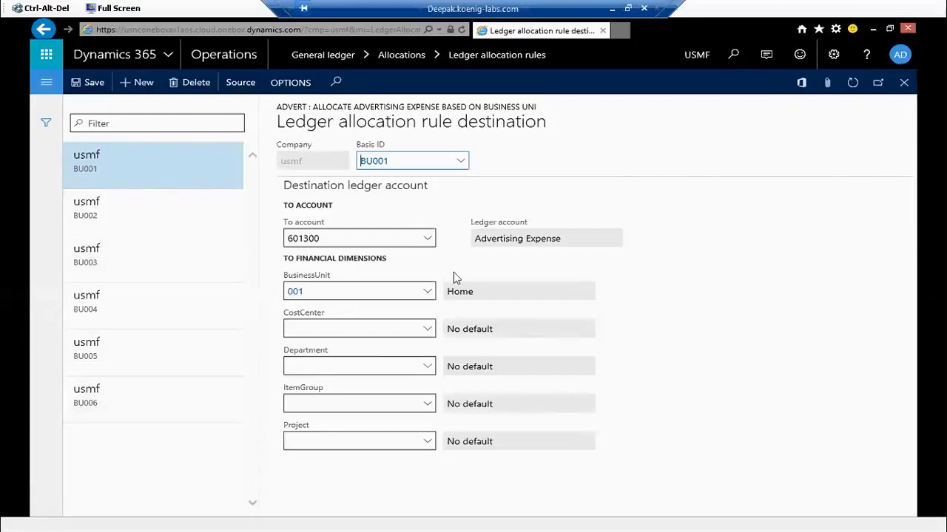
left_click(116, 211)
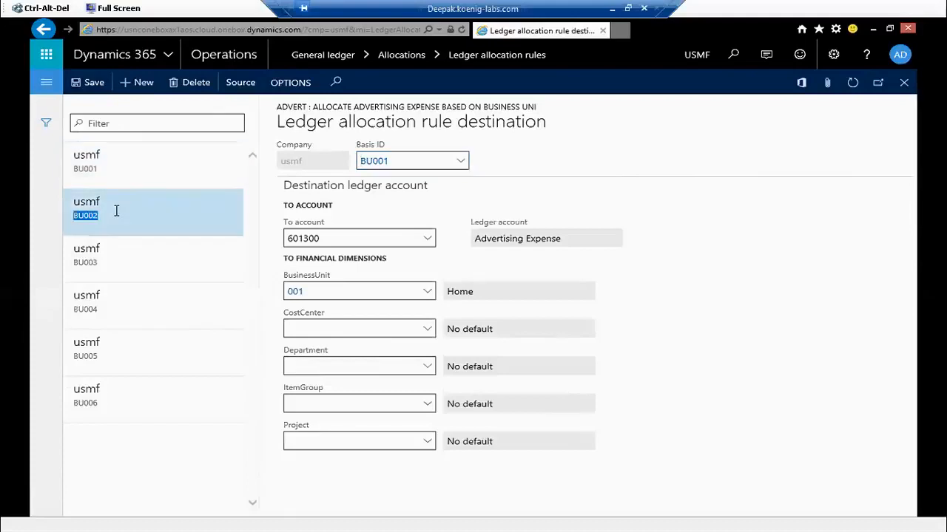
left_click(119, 259)
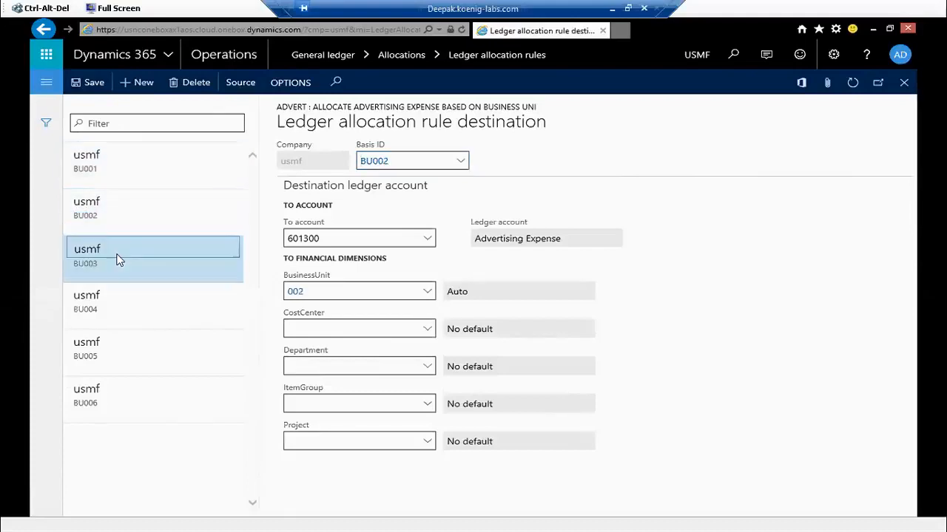
left_click(83, 302)
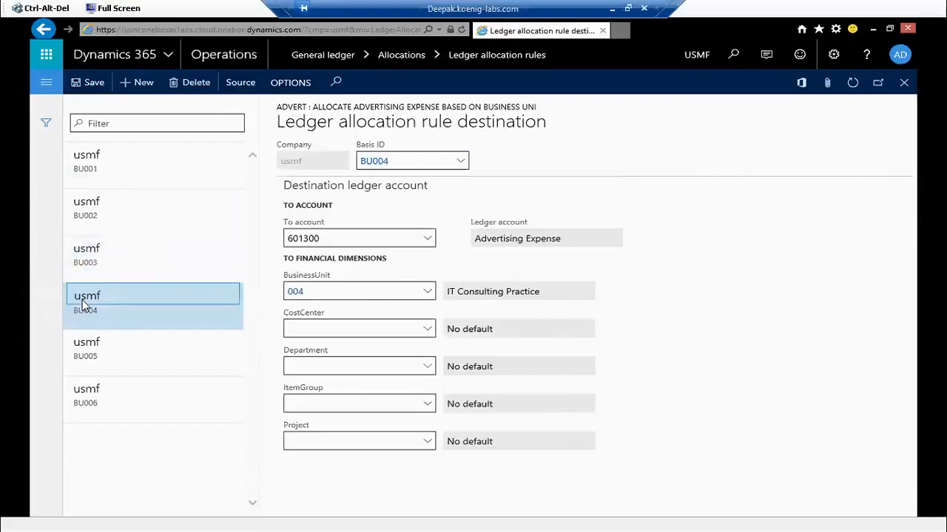
left_click(87, 356)
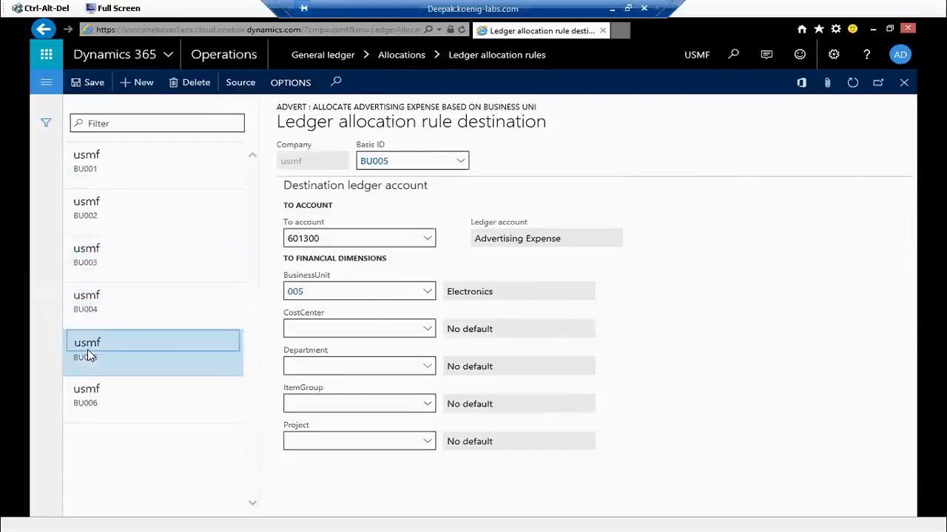
left_click(99, 400)
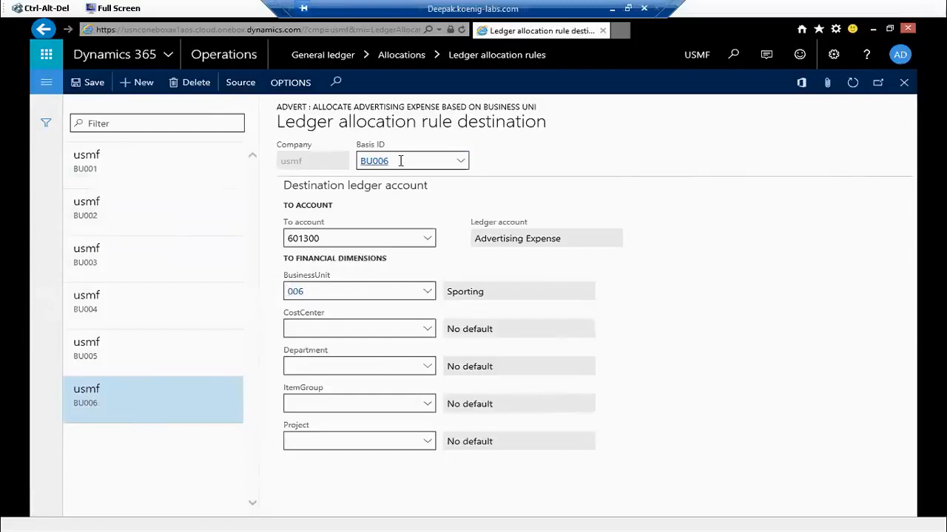
Examine the allocation basis of destination BU001 and its source criteria, and return to the Advert rule's source
left_click(112, 162)
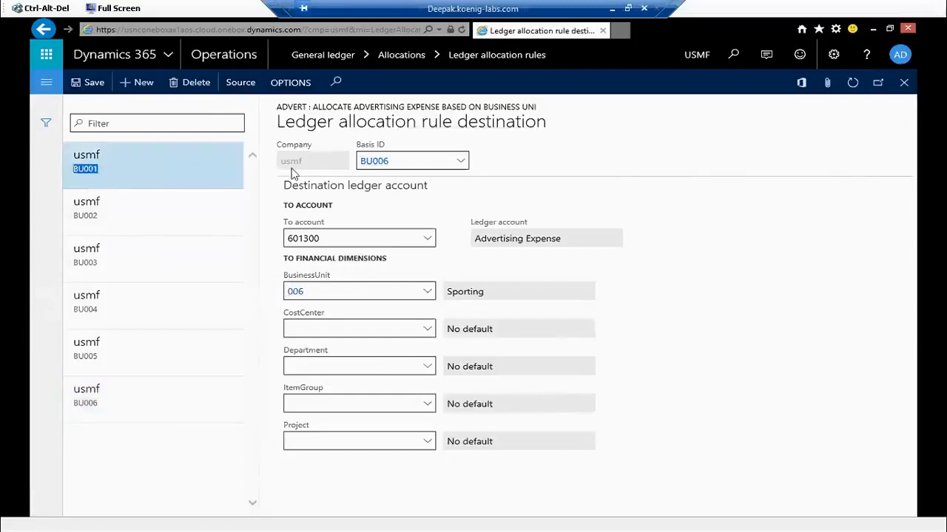
left_click(406, 165)
right_click(406, 164)
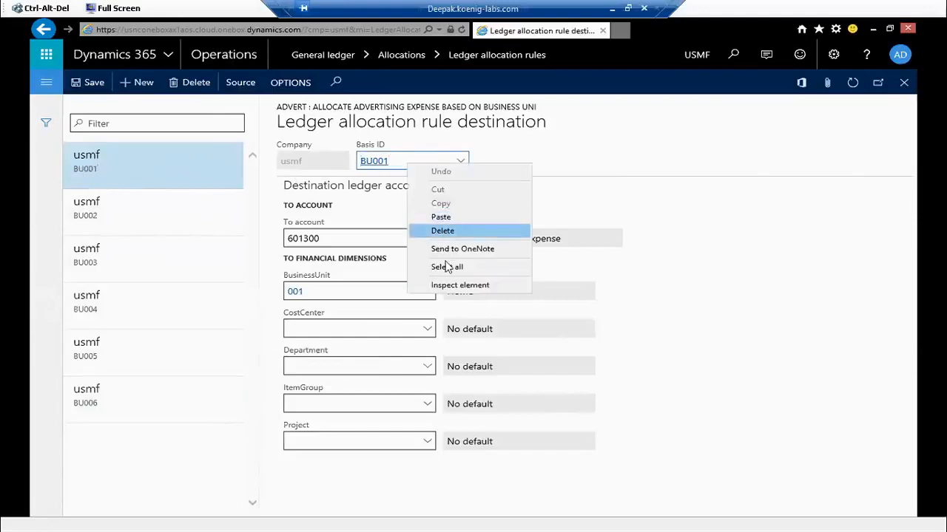
left_click(375, 166)
left_click(375, 164)
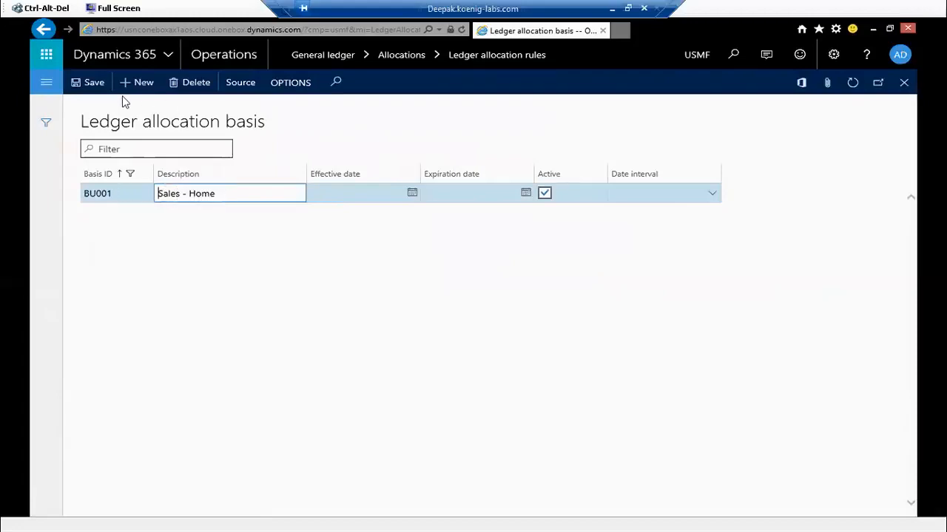
left_click(241, 85)
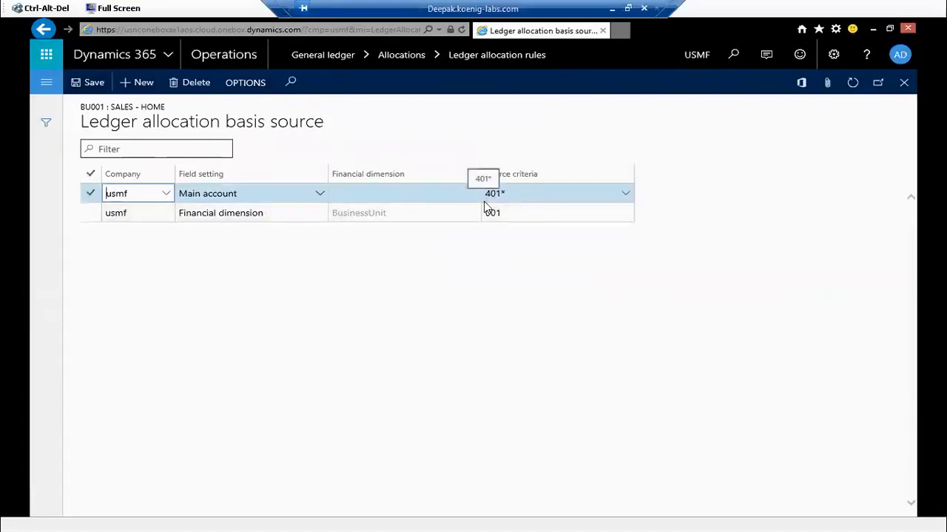
key("Escape")
key("Escape")
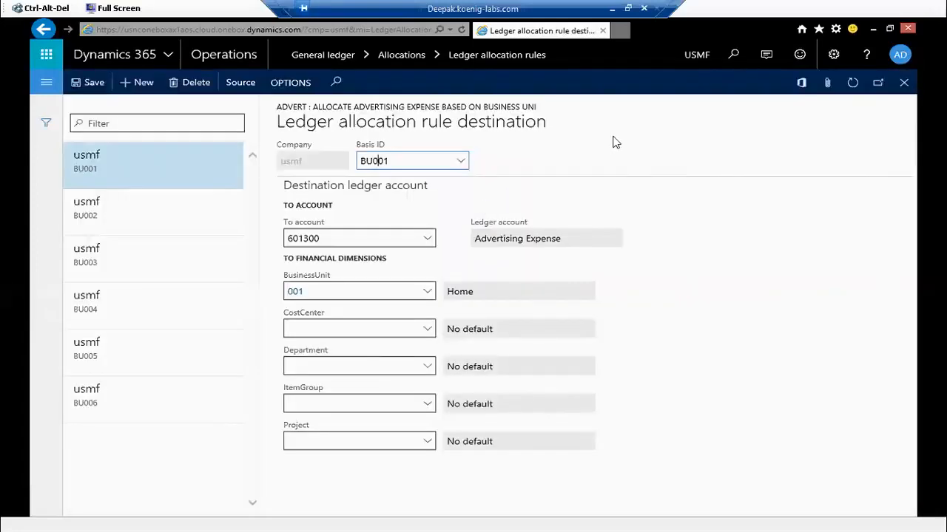
key("Escape")
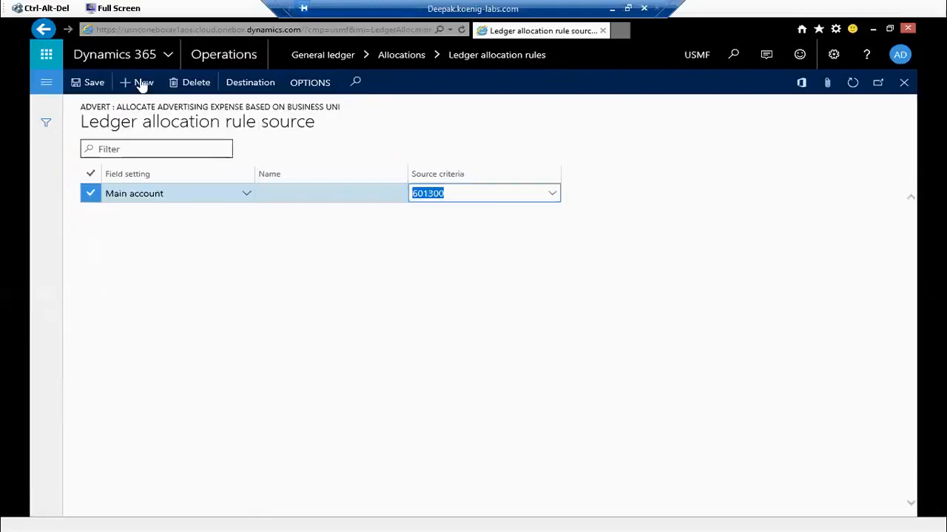
Open the allocation journals of the General ledger module to view the unposted journals
left_click(46, 87)
left_click(47, 85)
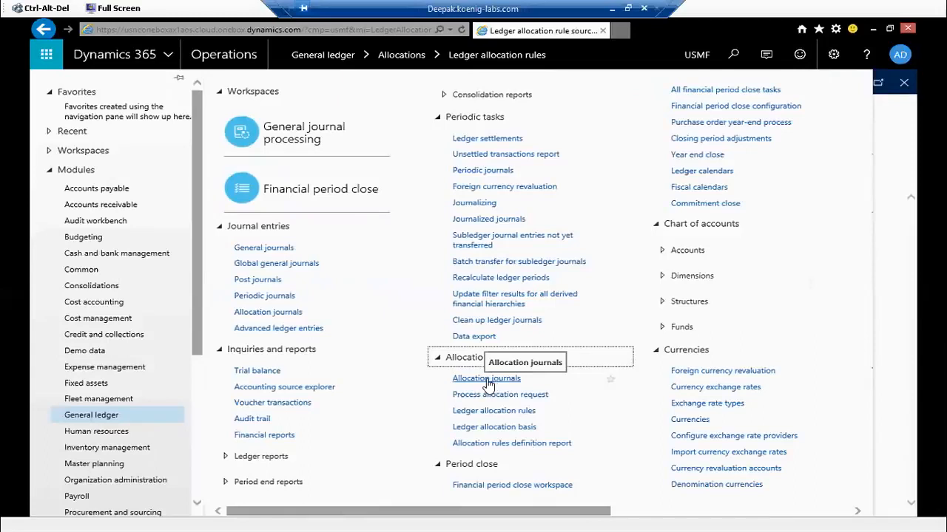
left_click(488, 381)
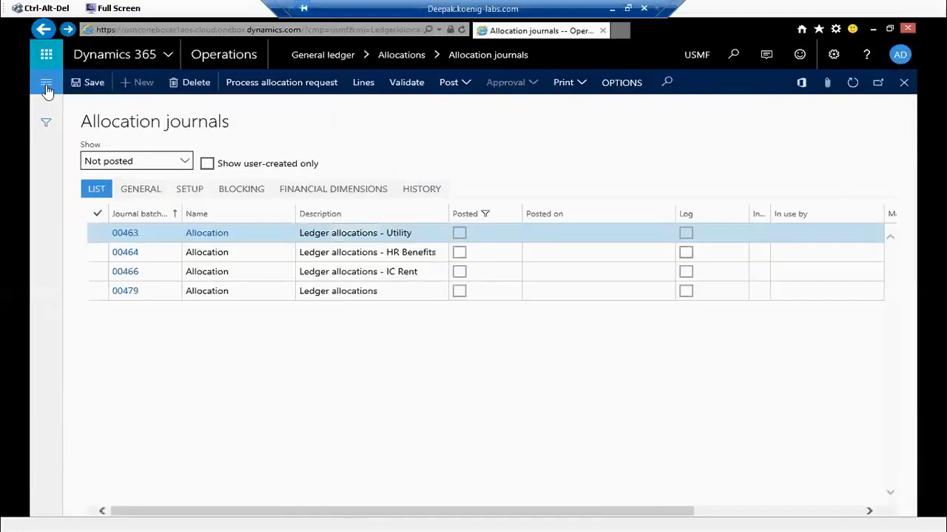
Process an allocation request for the Advert rule from the General ledger module, with the proposal option set to Proposal only
left_click(46, 84)
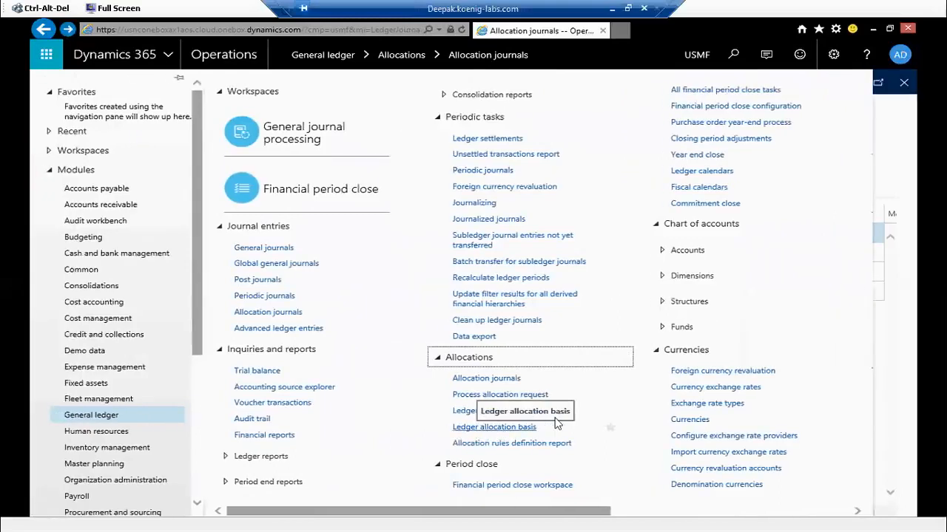
left_click(485, 396)
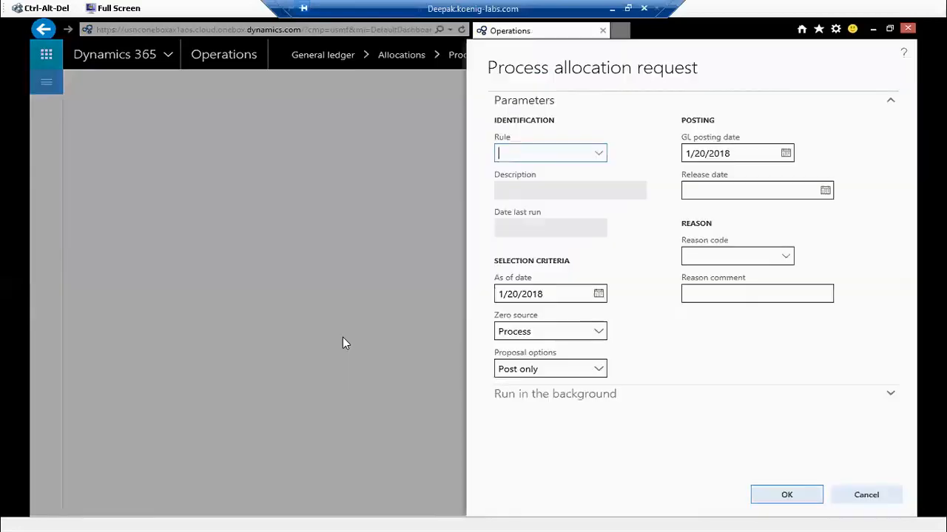
left_click(599, 153)
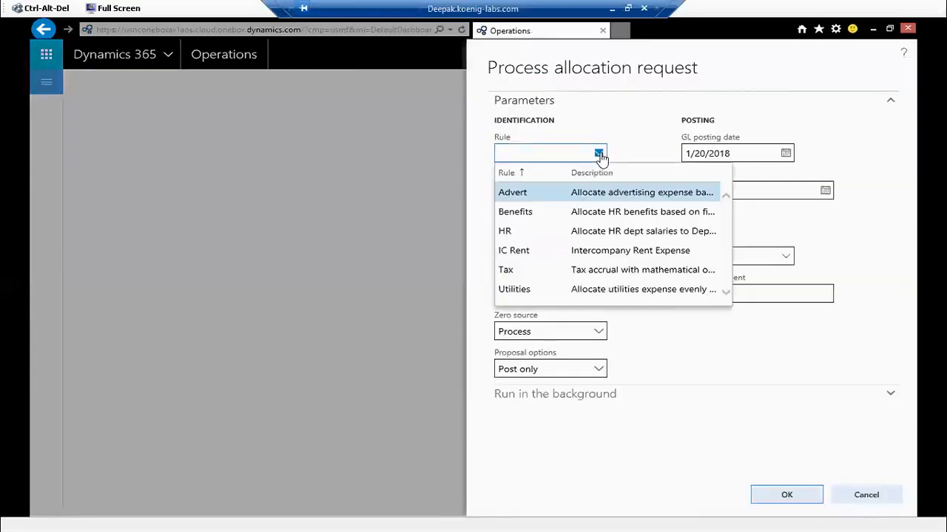
left_click(556, 192)
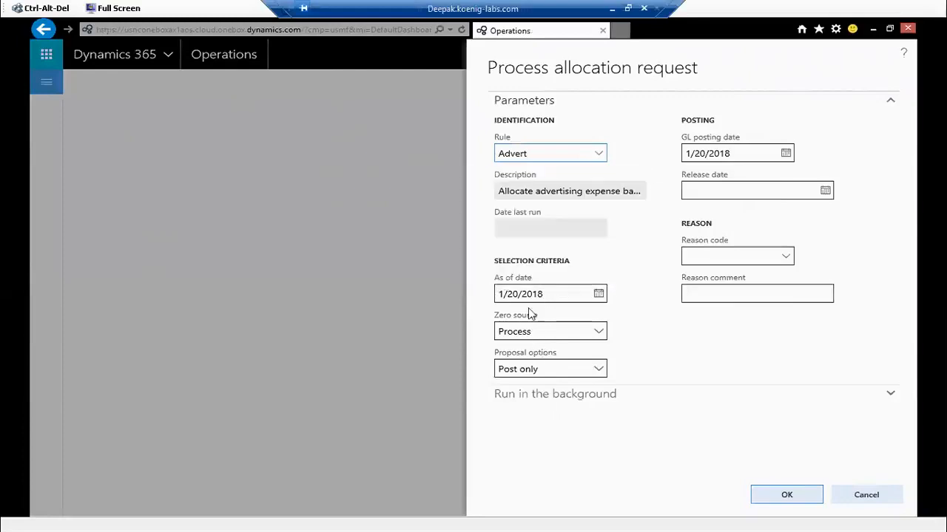
left_click(599, 370)
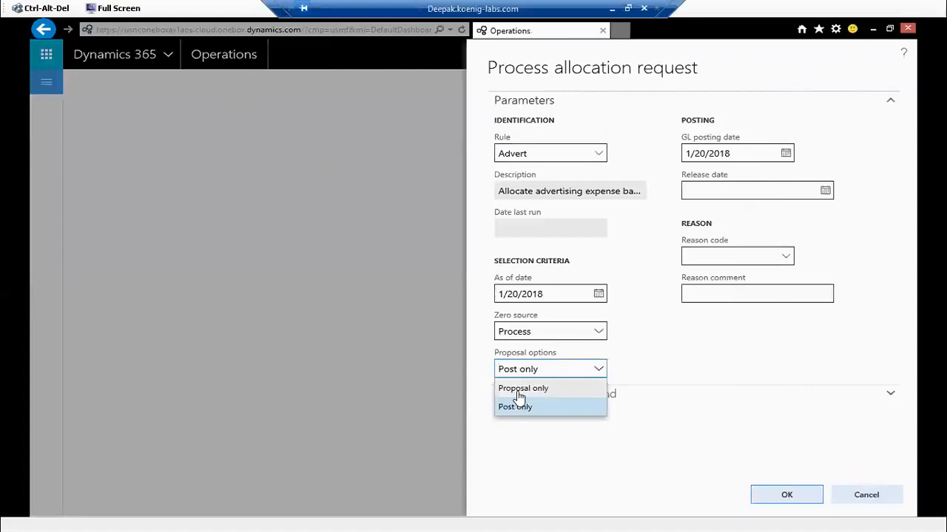
left_click(519, 392)
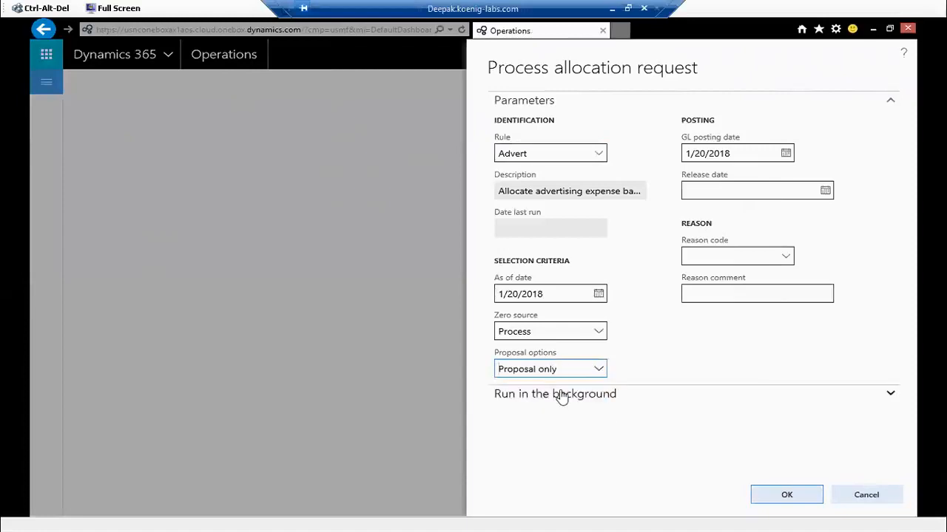
left_click(797, 492)
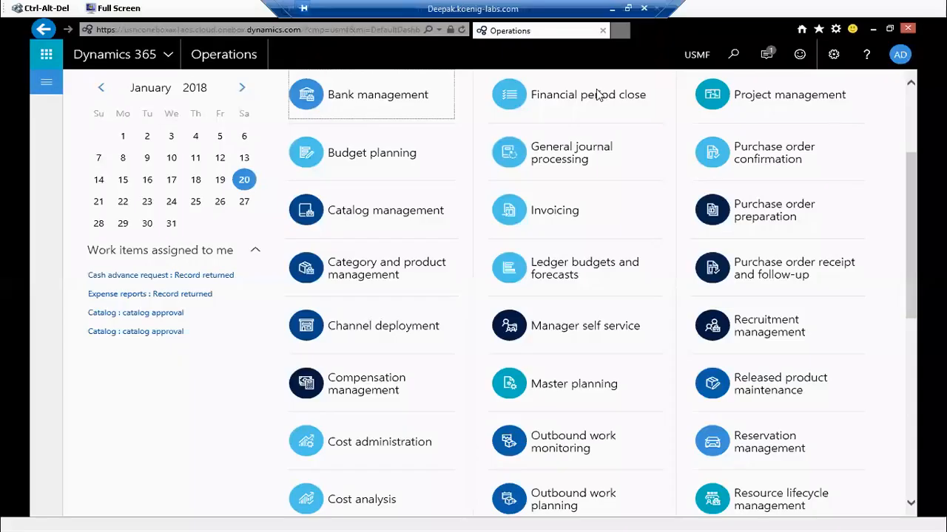
Return to the General ledger allocation journals and open the voucher lines of the unposted journal 00584
left_click(46, 82)
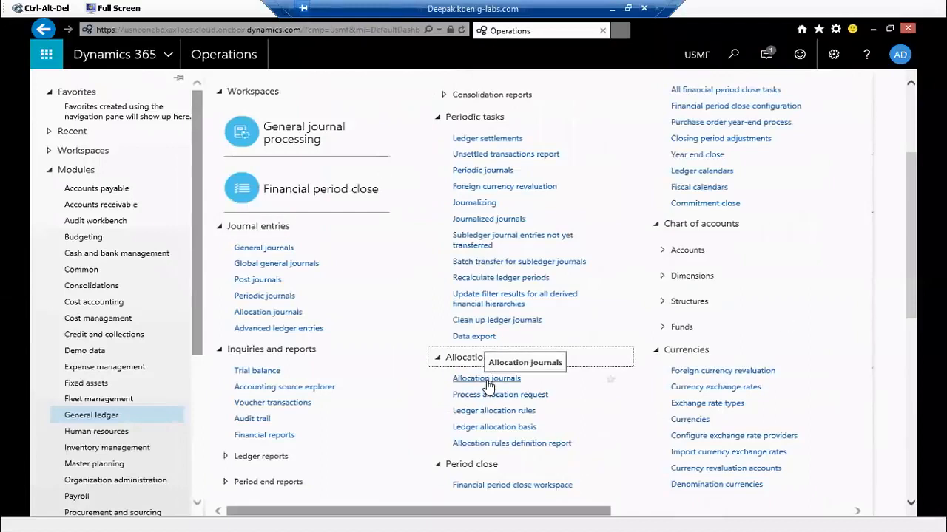
left_click(487, 378)
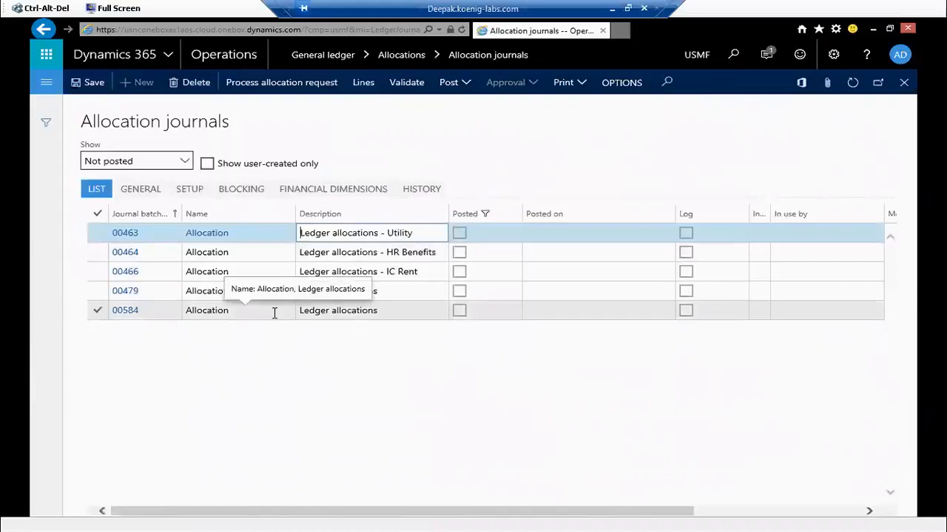
scroll(274, 313, "right", 2)
scroll(341, 318, "left", 2)
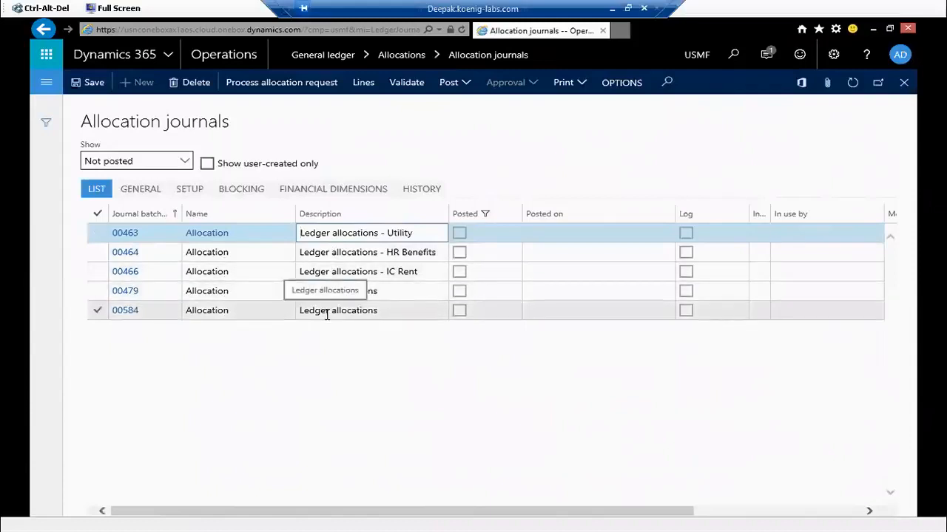
left_click_drag(300, 312, 327, 315)
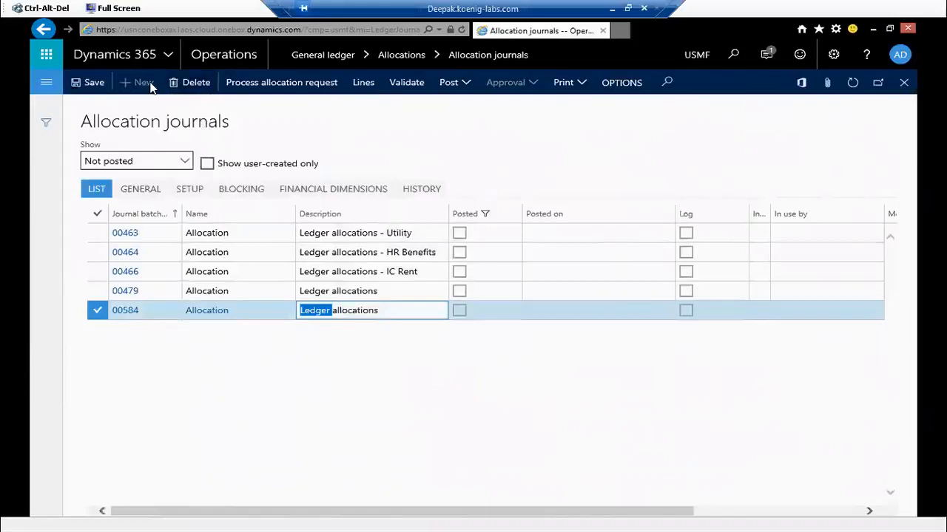
left_click(363, 84)
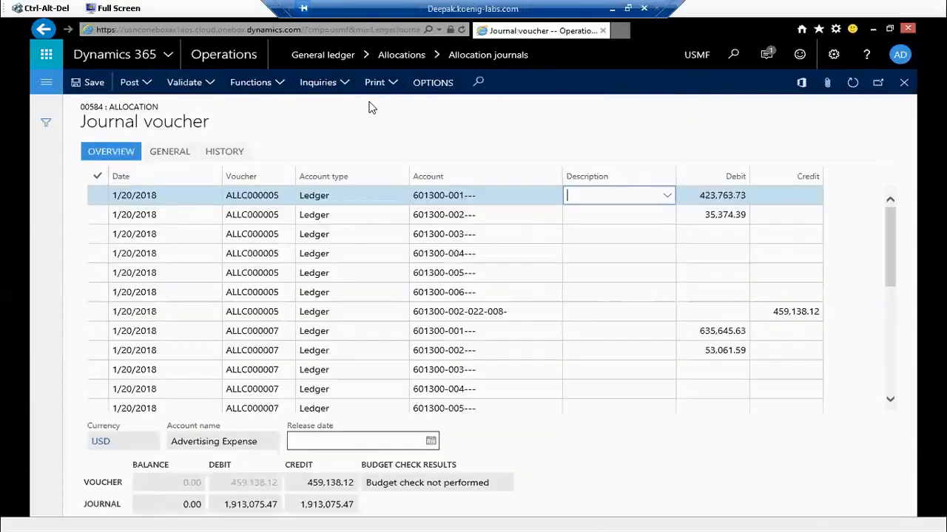
Review the accounts, debits and credits across all voucher lines of allocation journal 00584
left_click(437, 196)
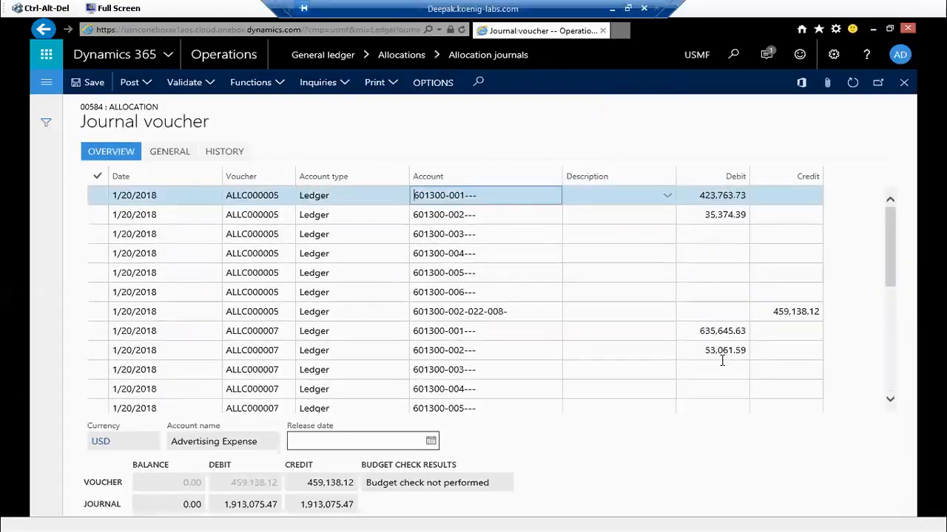
scroll(722, 361, "down", 5)
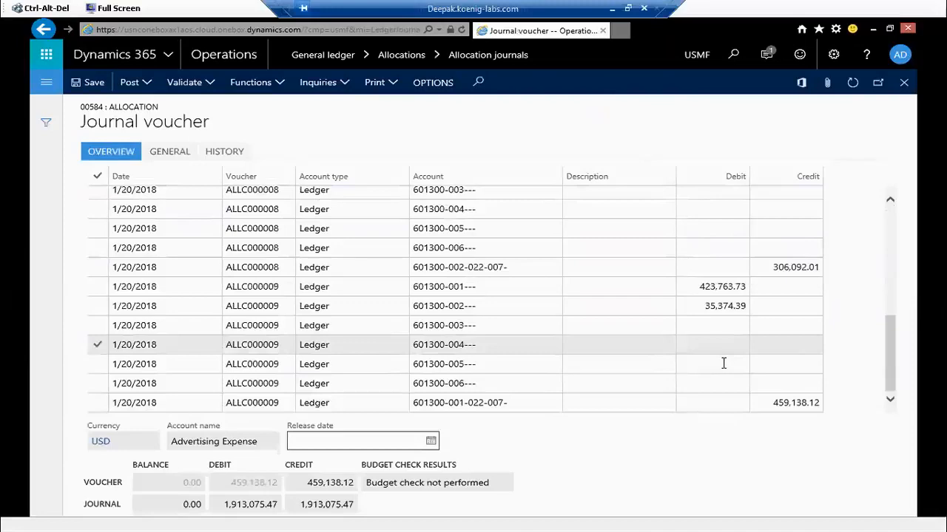
scroll(723, 363, "up", 5)
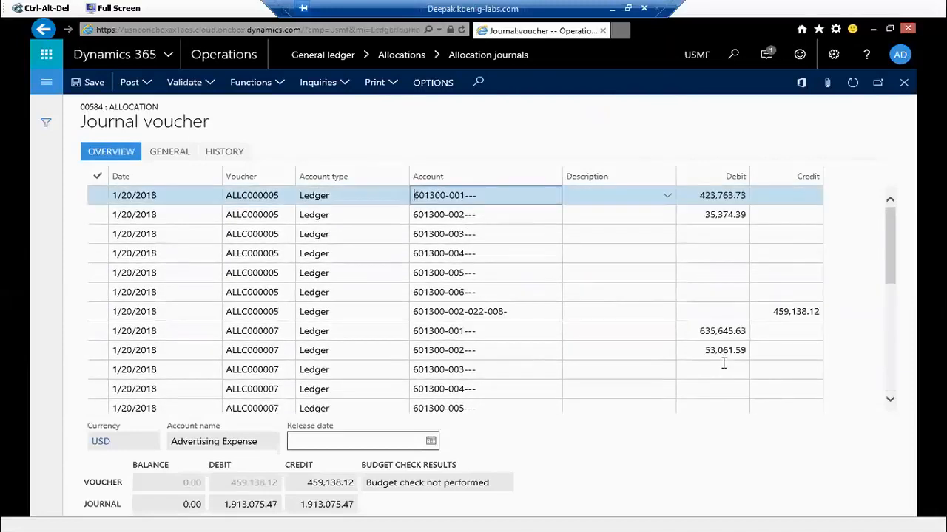
left_click(429, 196)
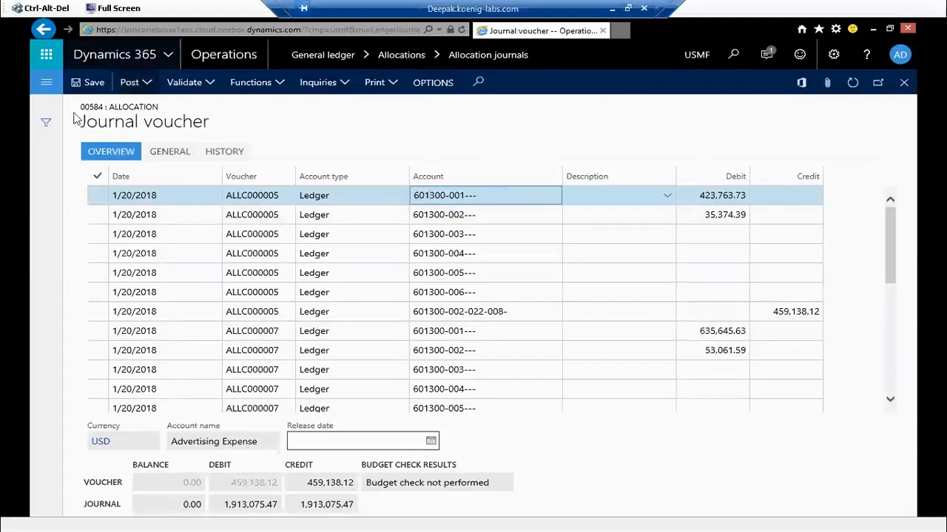
Post allocation journal 00584
left_click(135, 88)
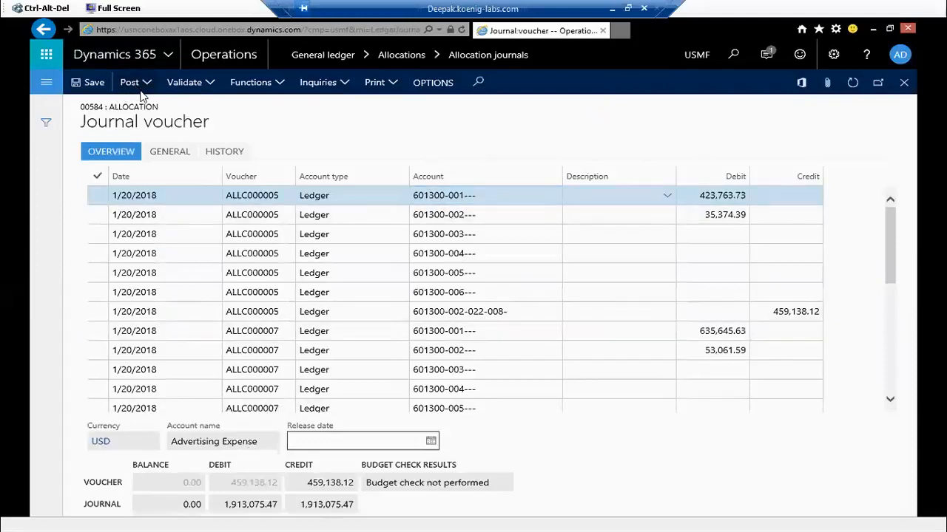
left_click(137, 108)
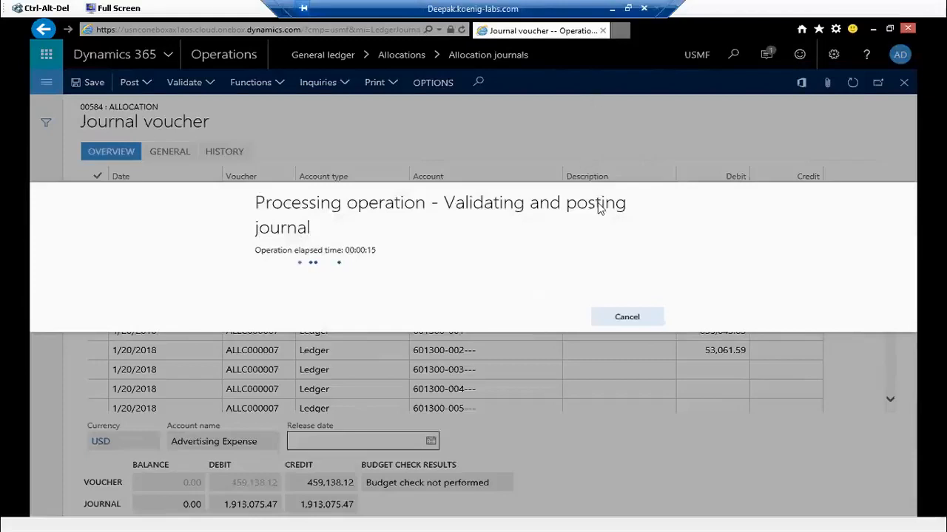
key("alt+q")
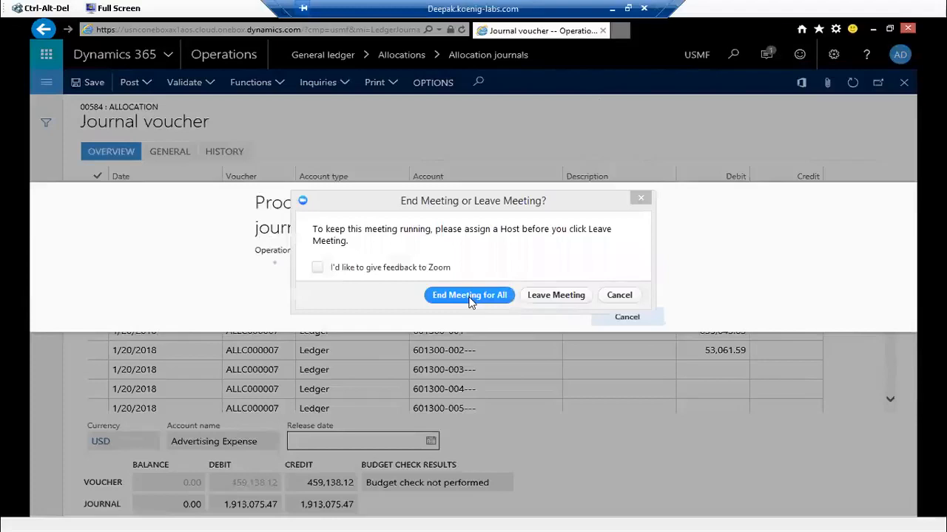